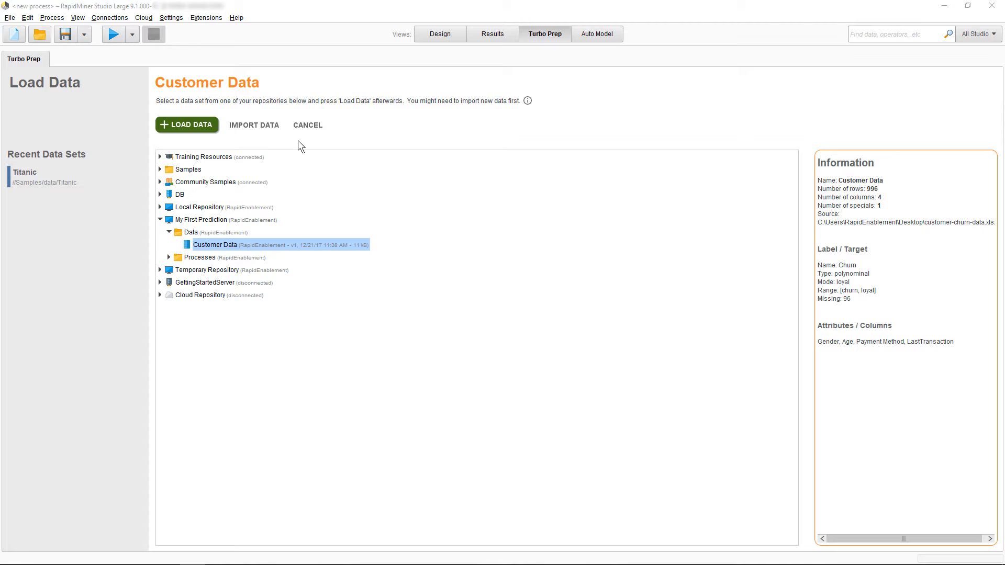
# Load the Customer Data set from the My First Prediction repository into Turbo Prep
pyautogui.click(263, 125)
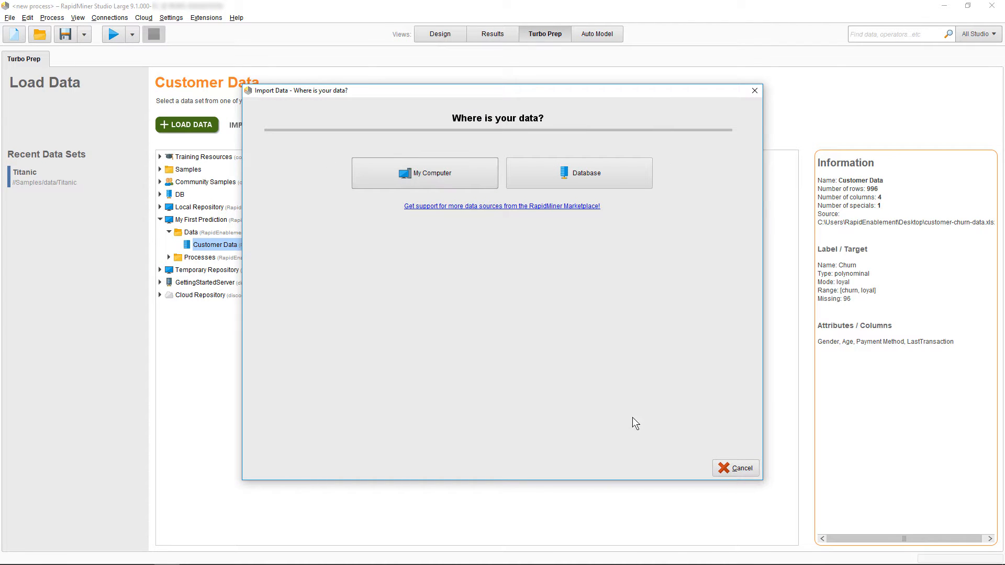
pyautogui.click(730, 469)
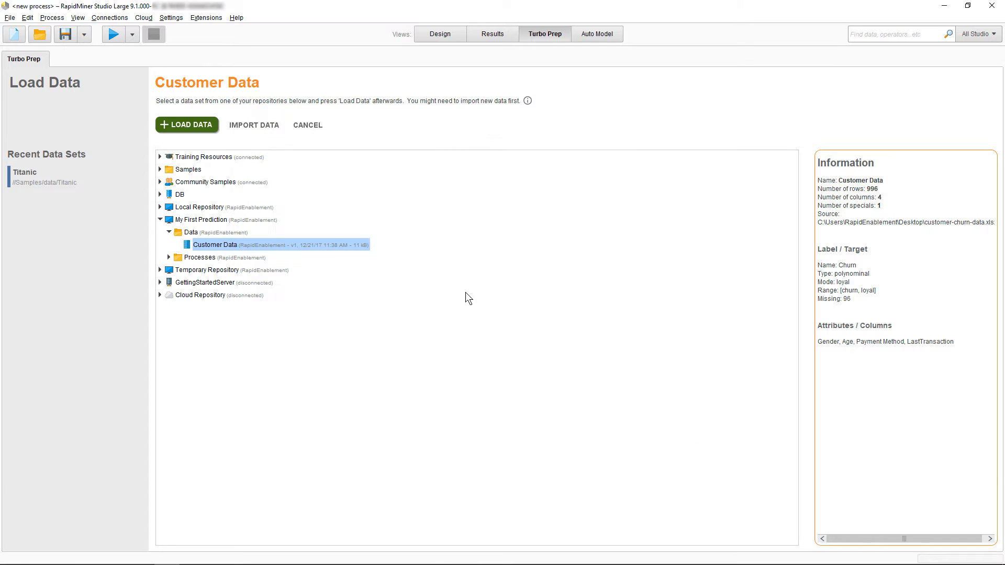
pyautogui.click(201, 125)
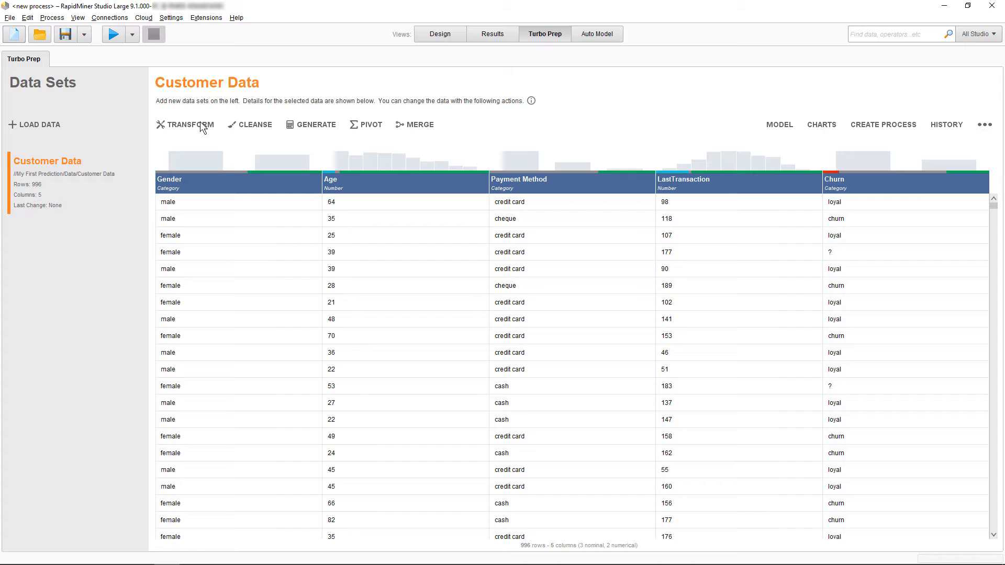
# Filter the data to rows where Churn is not missing and commit the transformation
pyautogui.click(200, 123)
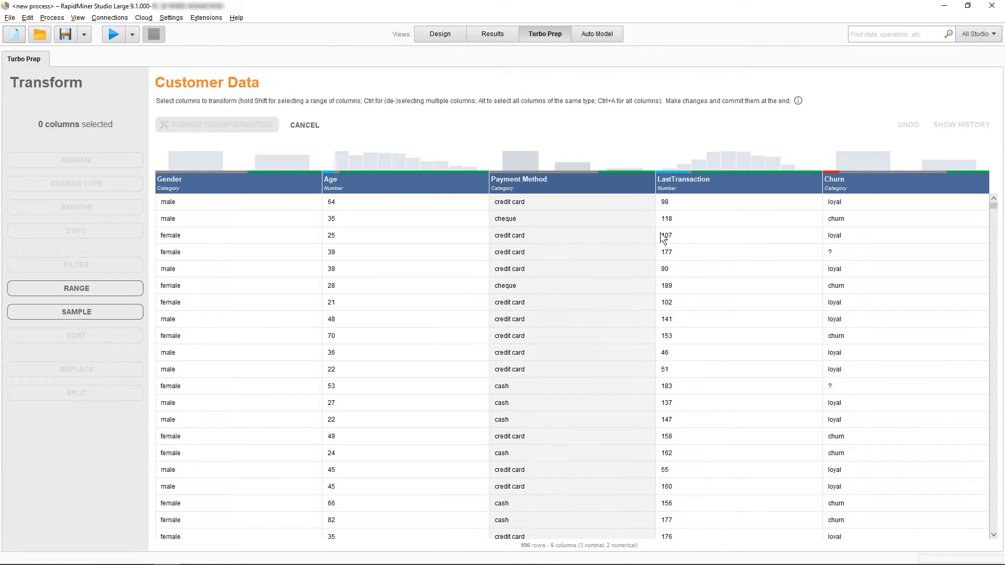
pyautogui.click(894, 282)
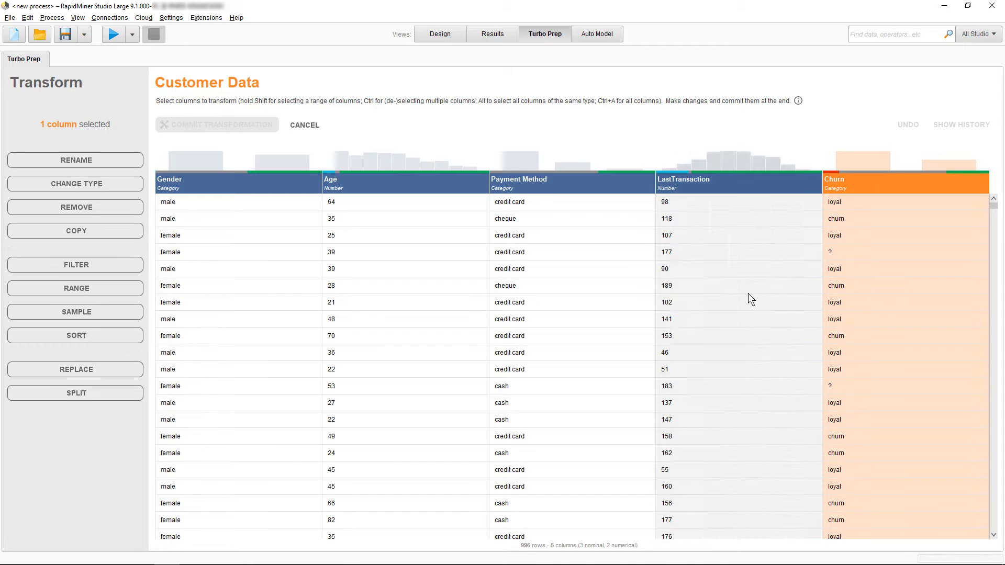
pyautogui.click(75, 264)
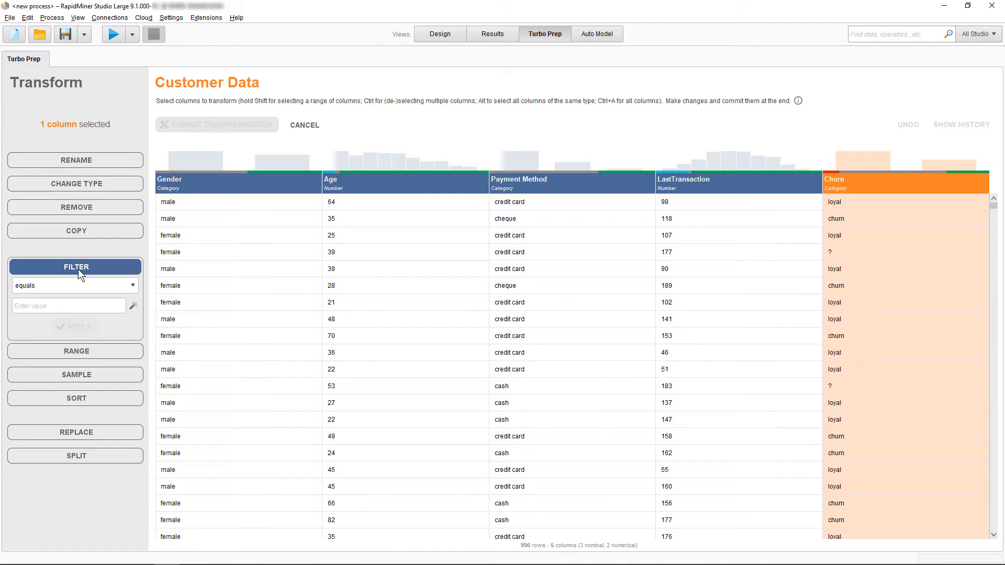
pyautogui.click(78, 286)
pyautogui.scroll(-1, 76, 324)
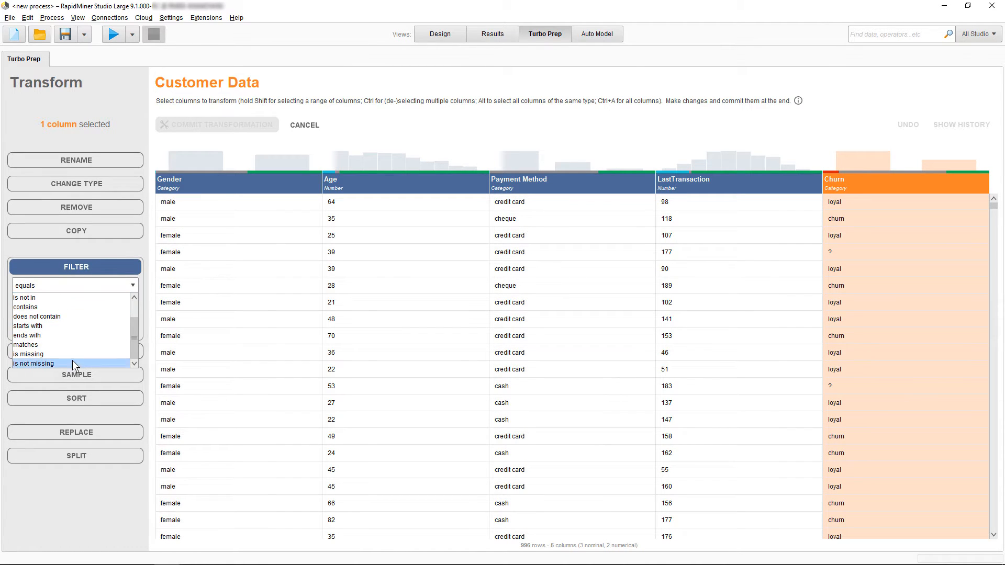
pyautogui.click(73, 361)
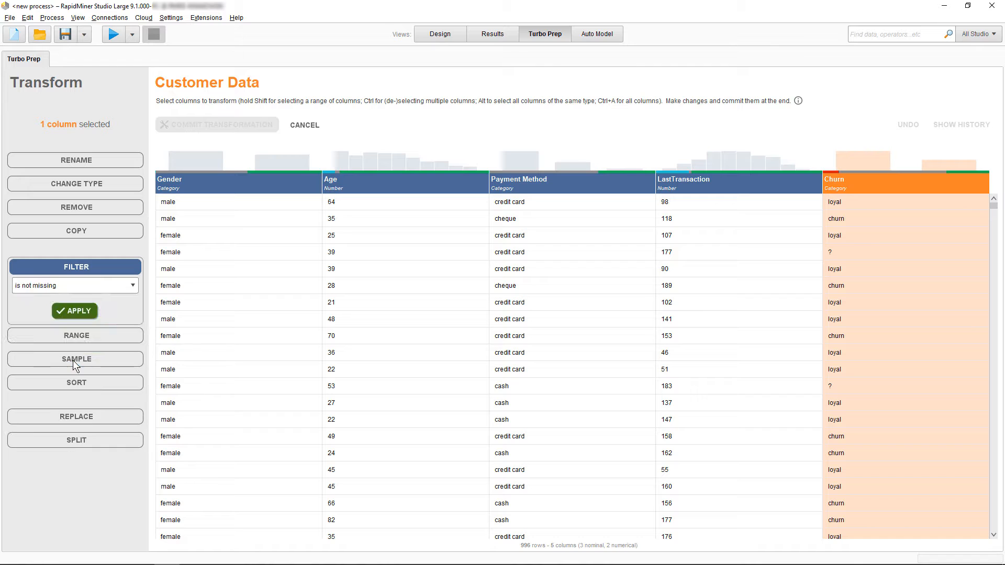
pyautogui.click(75, 310)
pyautogui.click(260, 123)
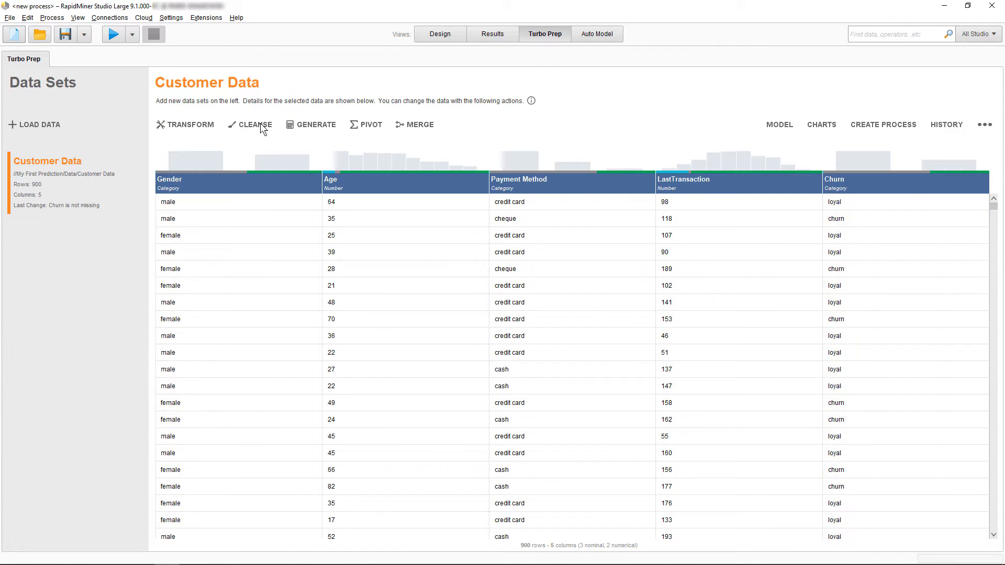
# Start a pivot of the customer data grouped by Churn and Payment Method
pyautogui.click(368, 124)
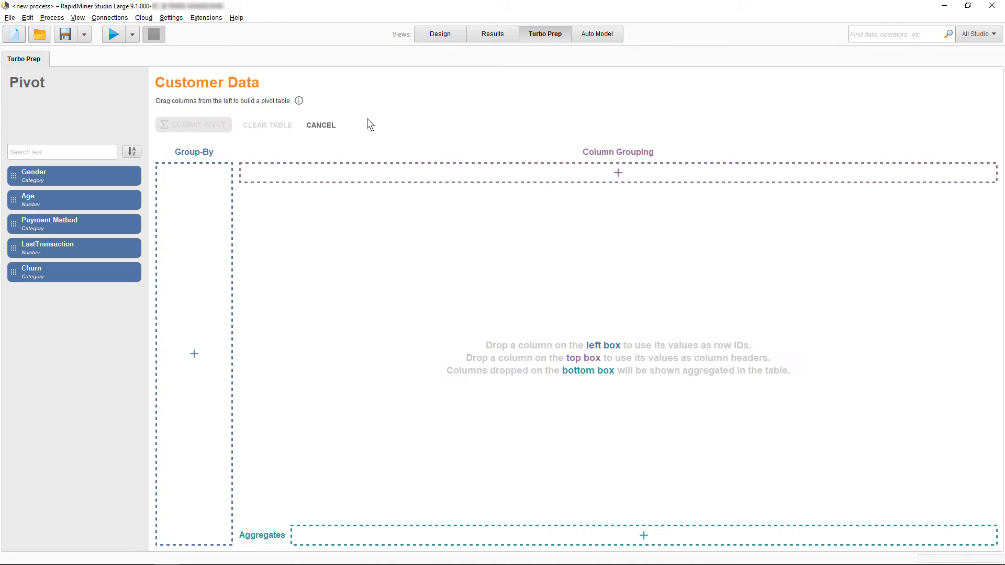
pyautogui.moveTo(57, 276); pyautogui.dragTo(171, 267)
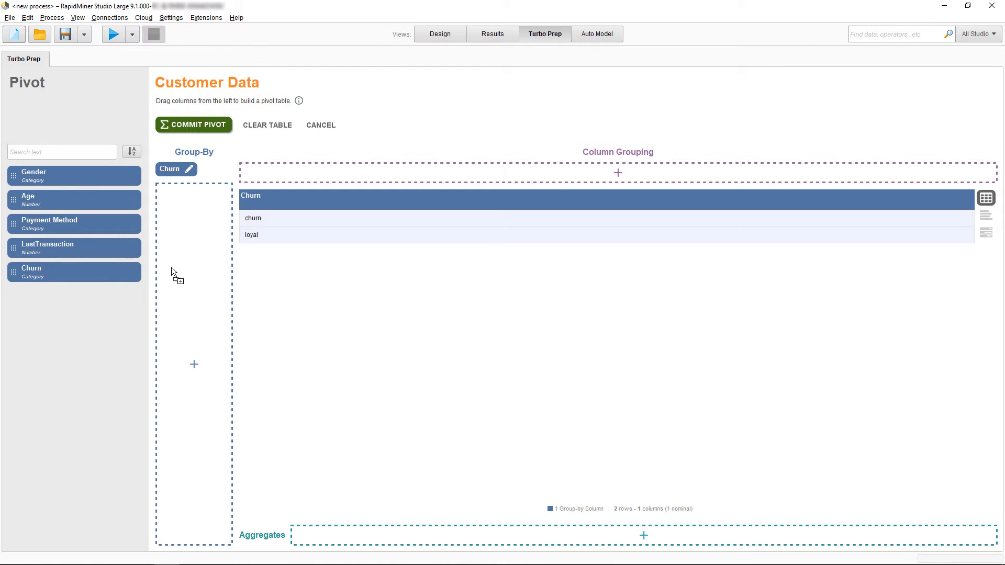
pyautogui.moveTo(74, 223); pyautogui.dragTo(191, 246)
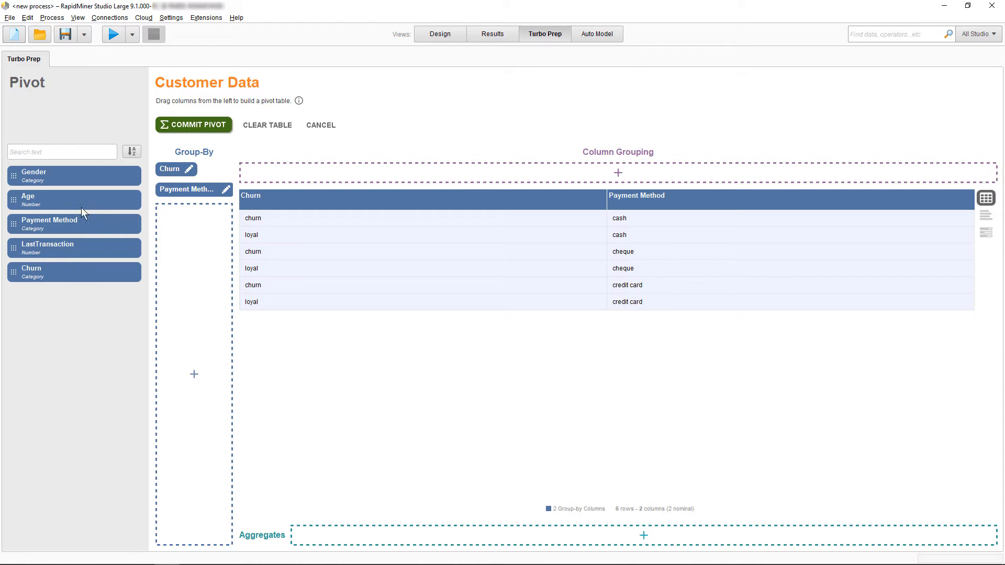
# Add average Age, average LastTransaction and the Churn count as pivot aggregates, displaying the pivot as a bar chart
pyautogui.moveTo(68, 196); pyautogui.dragTo(442, 530)
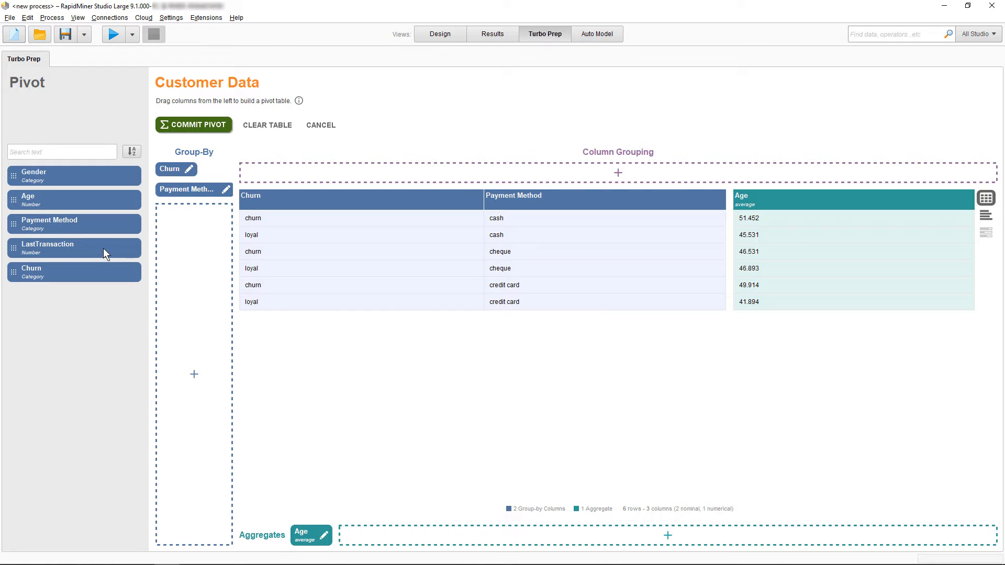
pyautogui.moveTo(103, 249); pyautogui.dragTo(418, 532)
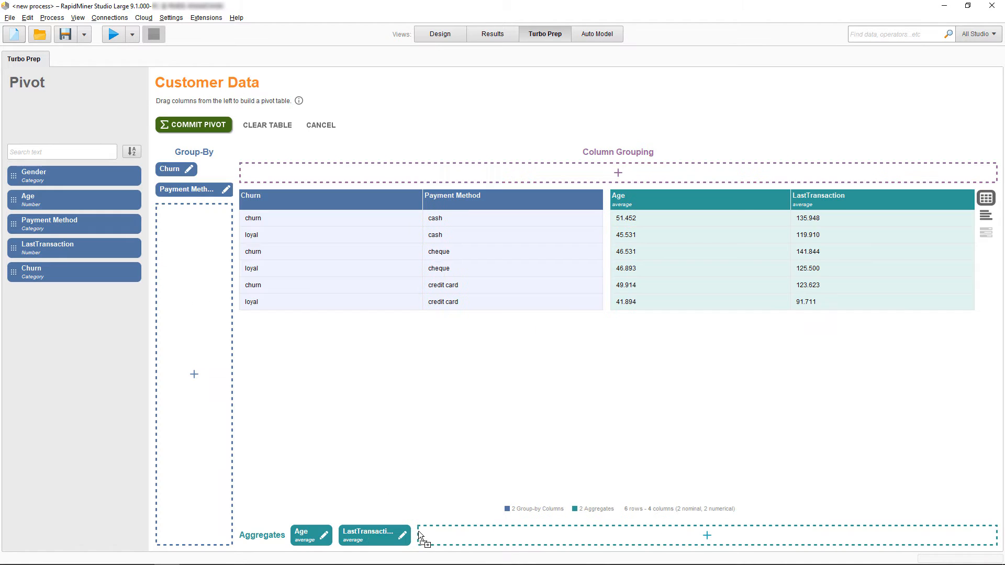
pyautogui.click(981, 214)
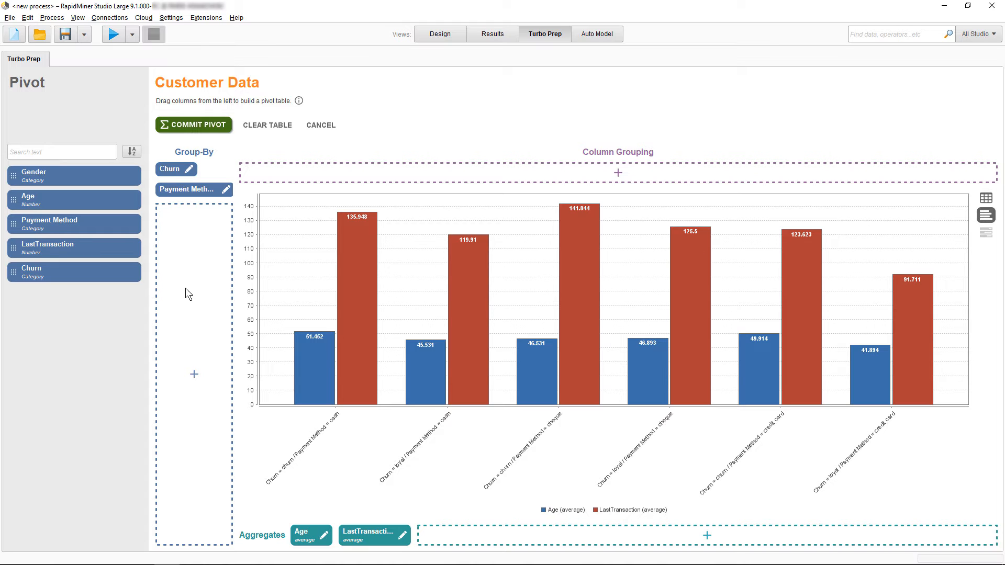
pyautogui.moveTo(110, 273); pyautogui.dragTo(449, 536)
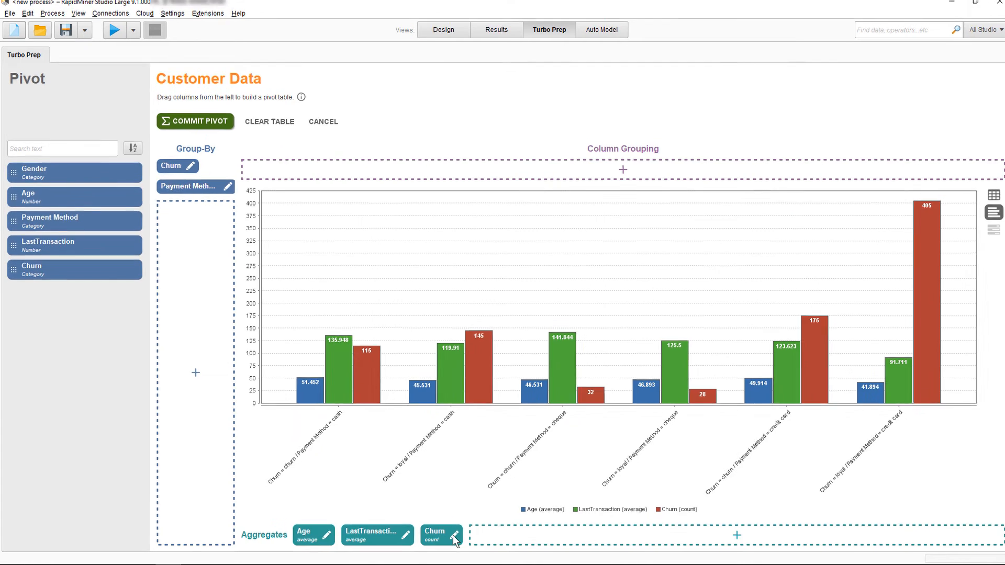
# Examine the aggregation functions offered for Churn and Age, and return the pivot to table view
pyautogui.click(453, 536)
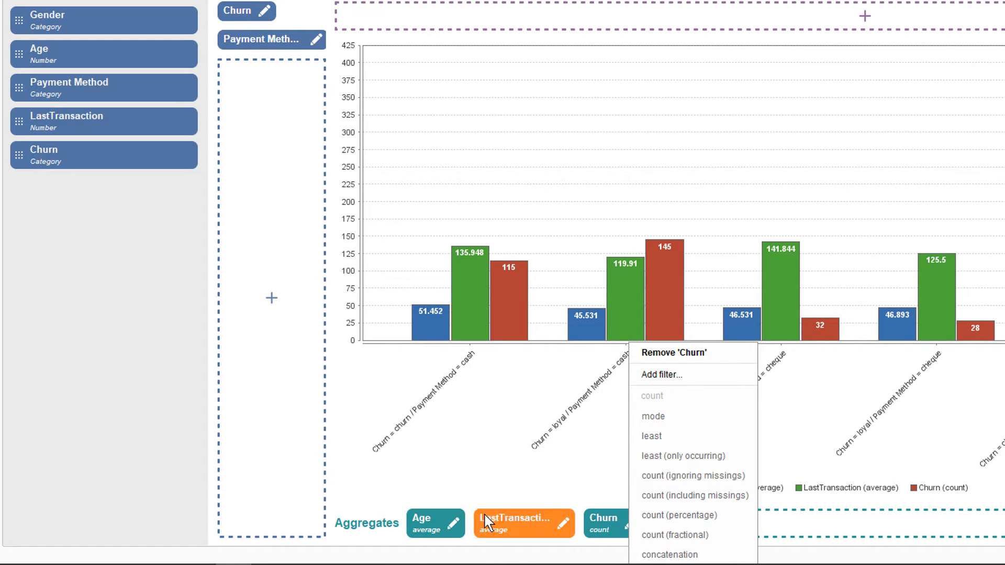
pyautogui.click(442, 526)
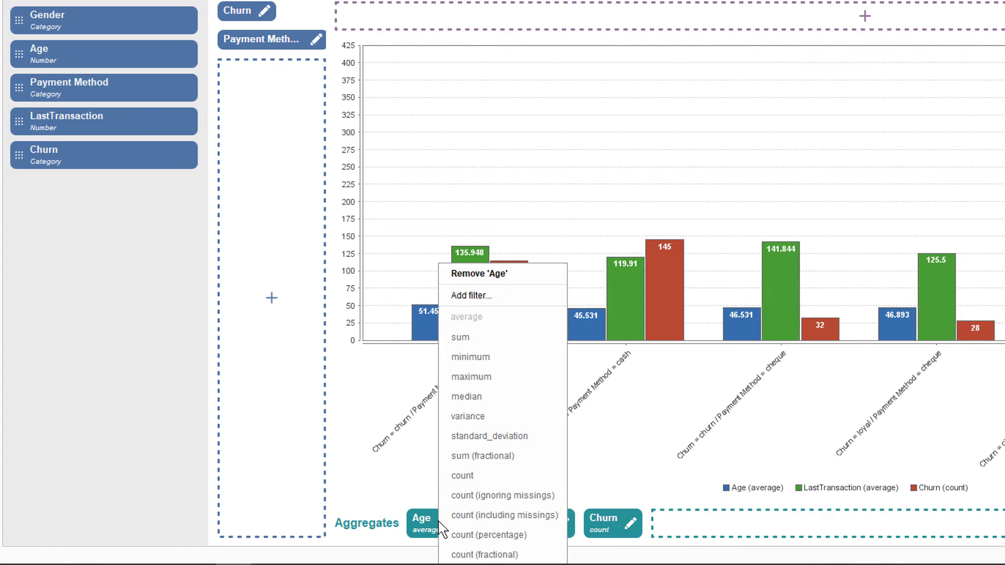
pyautogui.click(974, 151)
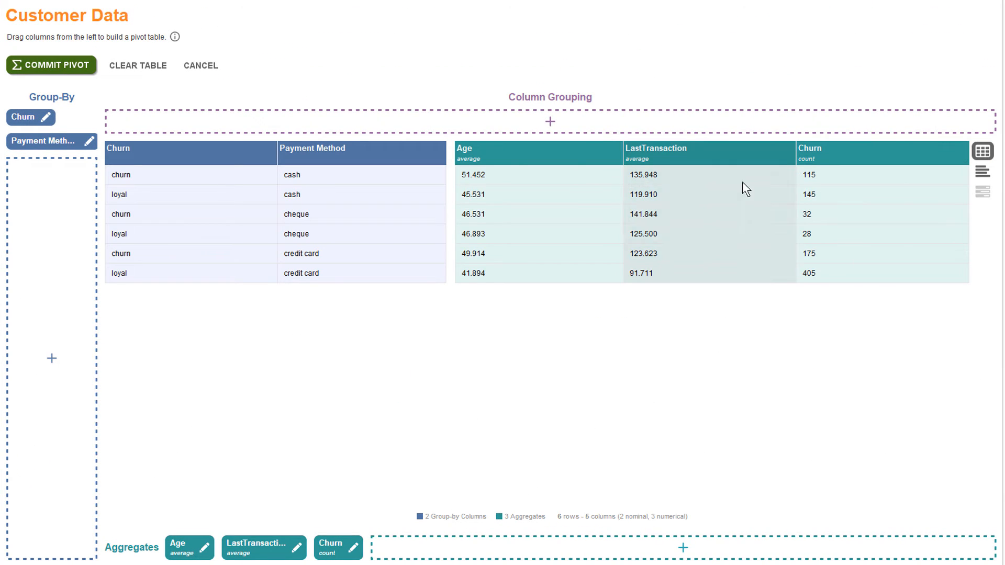
# Compare the pivot rows by sorting the view ascending on Age, LastTransaction and Churn count in turn
pyautogui.rightClick(552, 208)
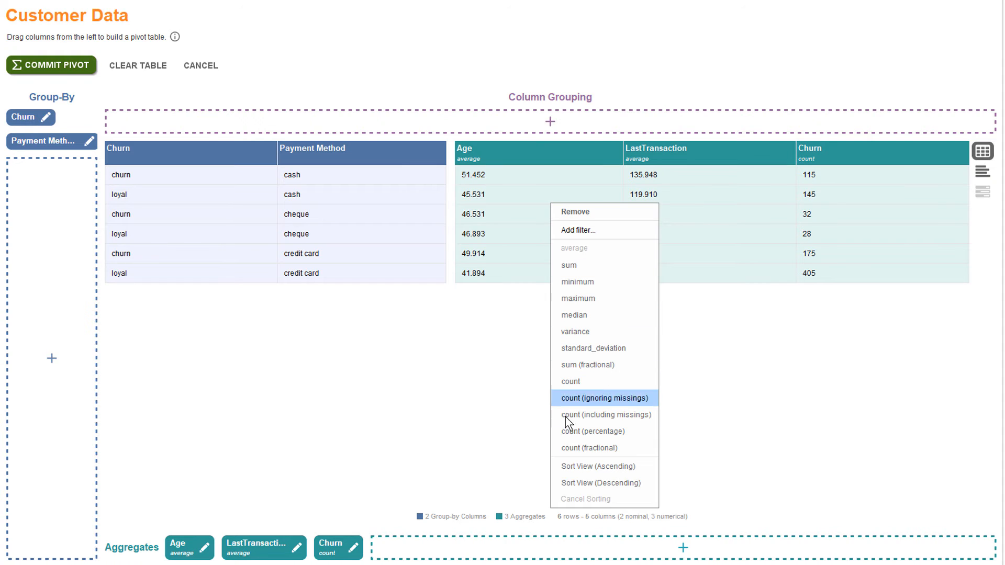
pyautogui.click(578, 466)
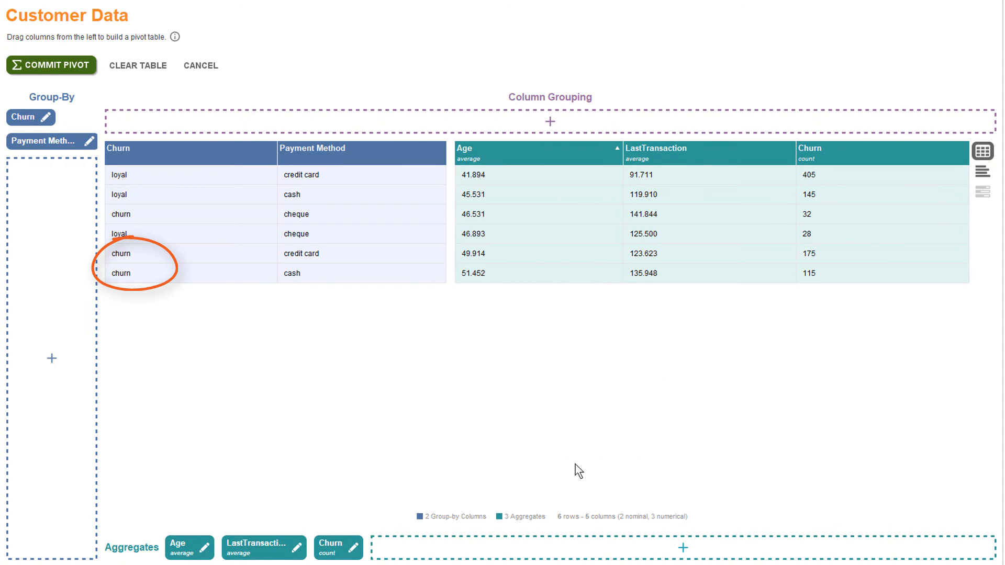
pyautogui.rightClick(746, 207)
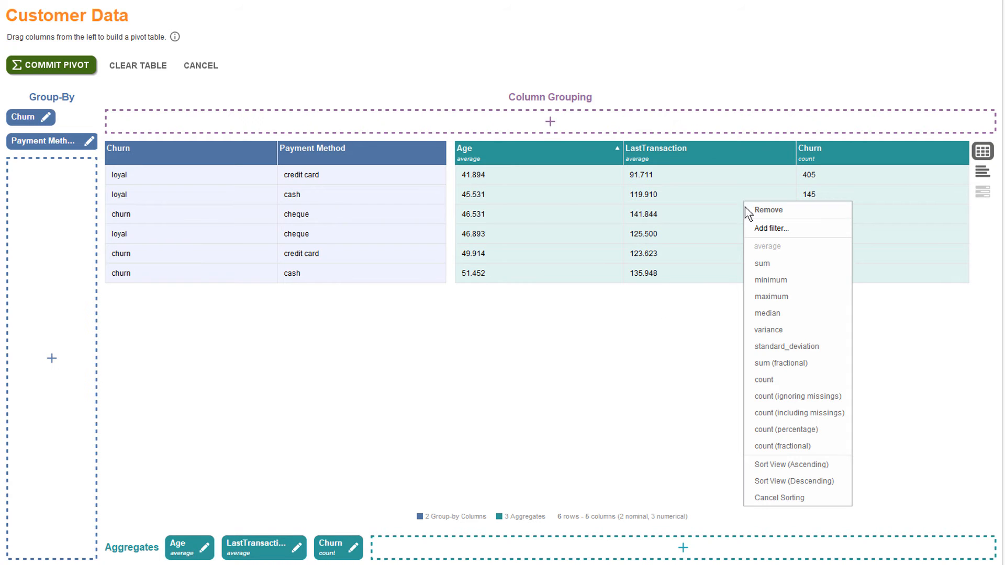
pyautogui.click(766, 464)
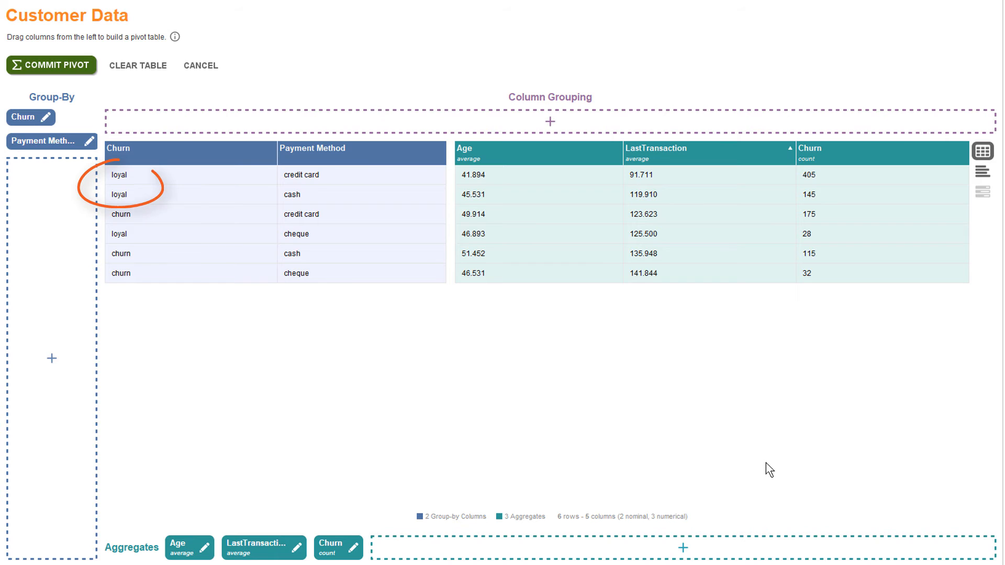
pyautogui.rightClick(874, 187)
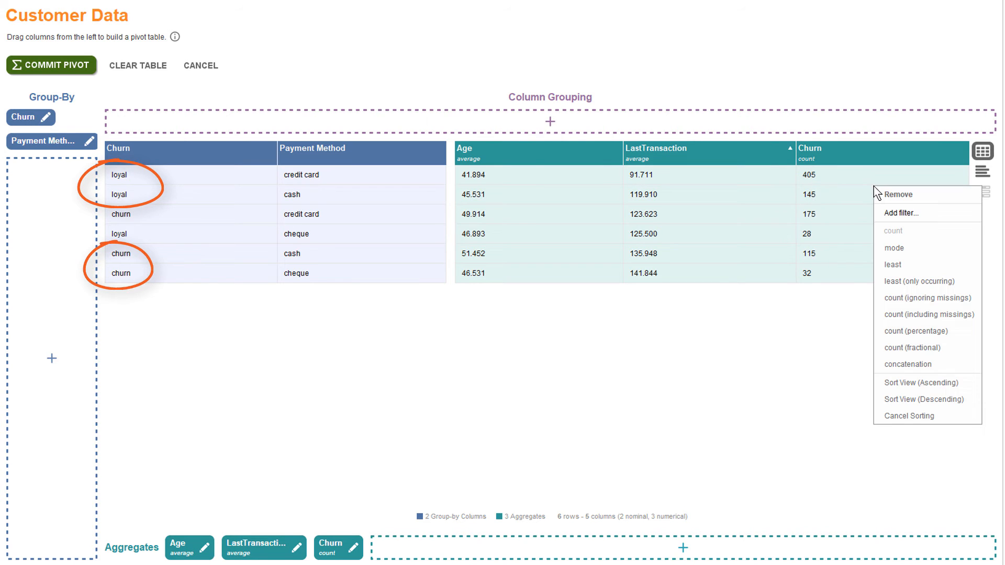
pyautogui.click(884, 379)
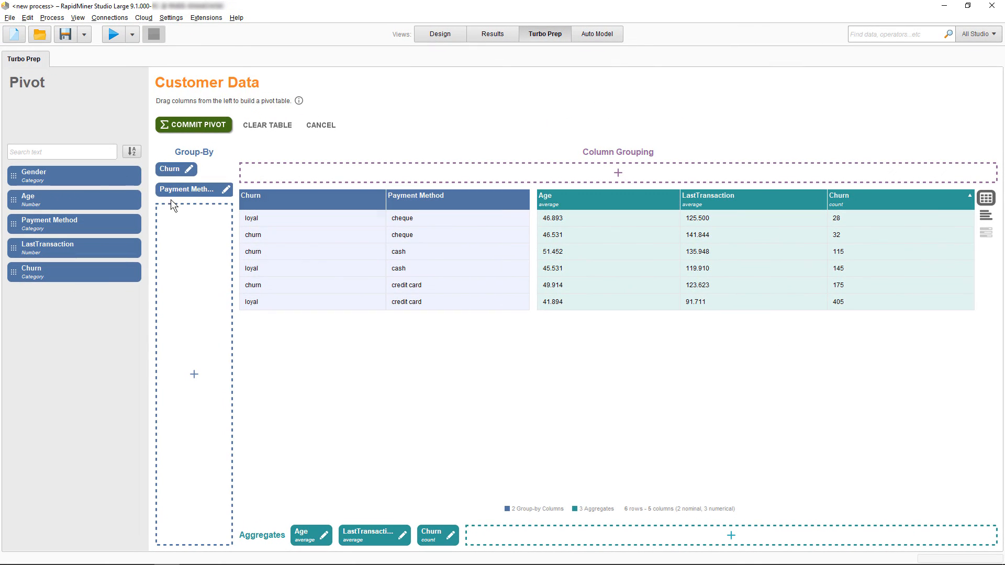
# Split the aggregates by Gender as column grouping and sort the pivot view ascending by the Churn group column
pyautogui.moveTo(65, 174); pyautogui.dragTo(291, 168)
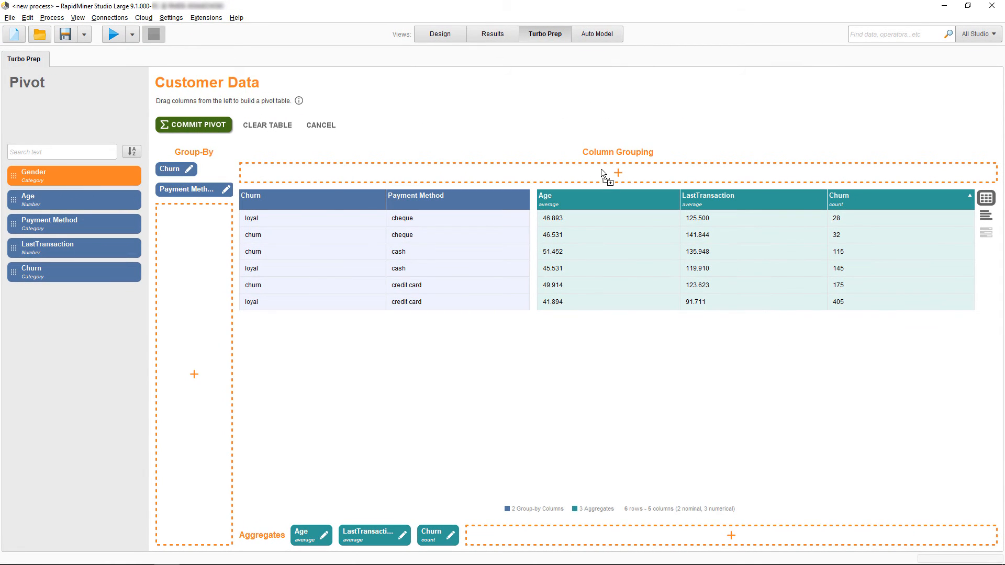
pyautogui.moveTo(600, 169); pyautogui.dragTo(601, 169)
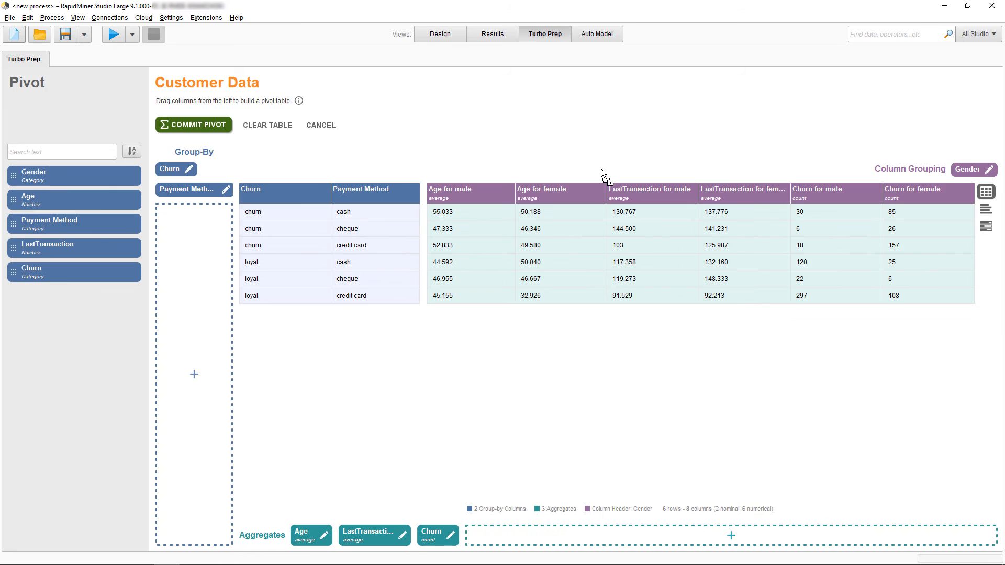
pyautogui.rightClick(279, 253)
pyautogui.click(322, 294)
# Examine the column details and value distribution of Gender, and close the details
pyautogui.moveTo(78, 175)
pyautogui.click(115, 184)
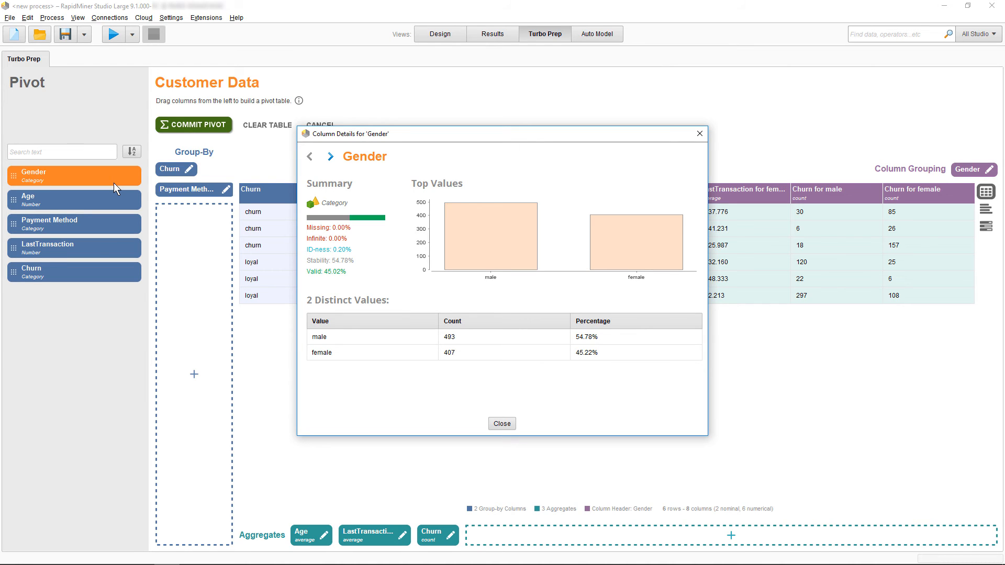
pyautogui.click(502, 424)
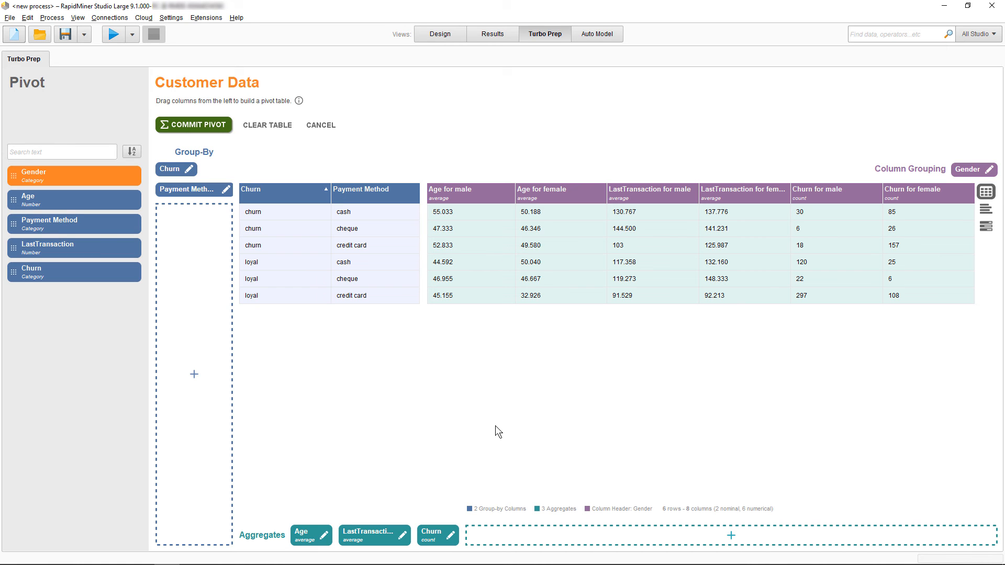
# Commit the pivot and open the export format choices for the resulting Customer Data table
pyautogui.click(210, 128)
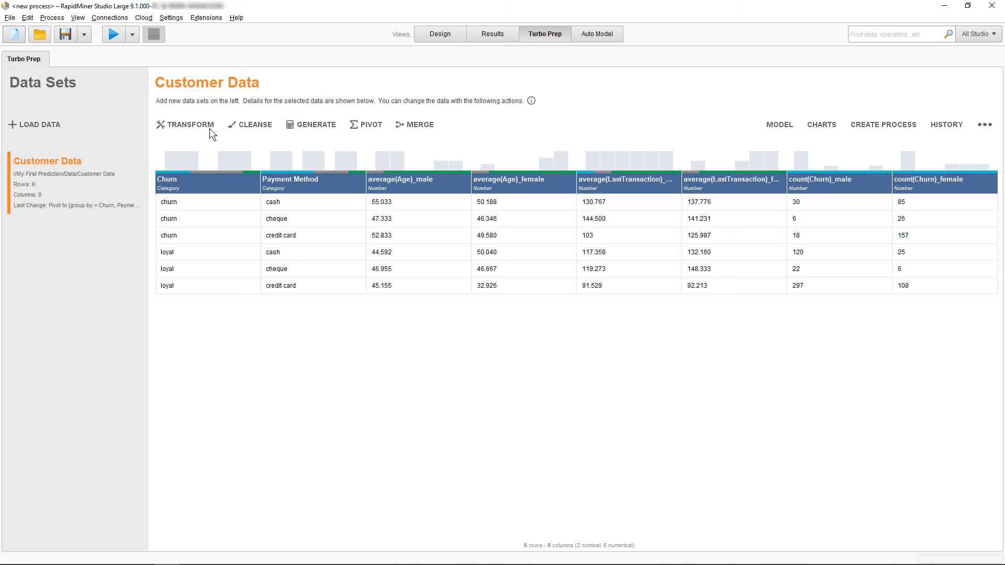
pyautogui.click(982, 126)
pyautogui.click(982, 133)
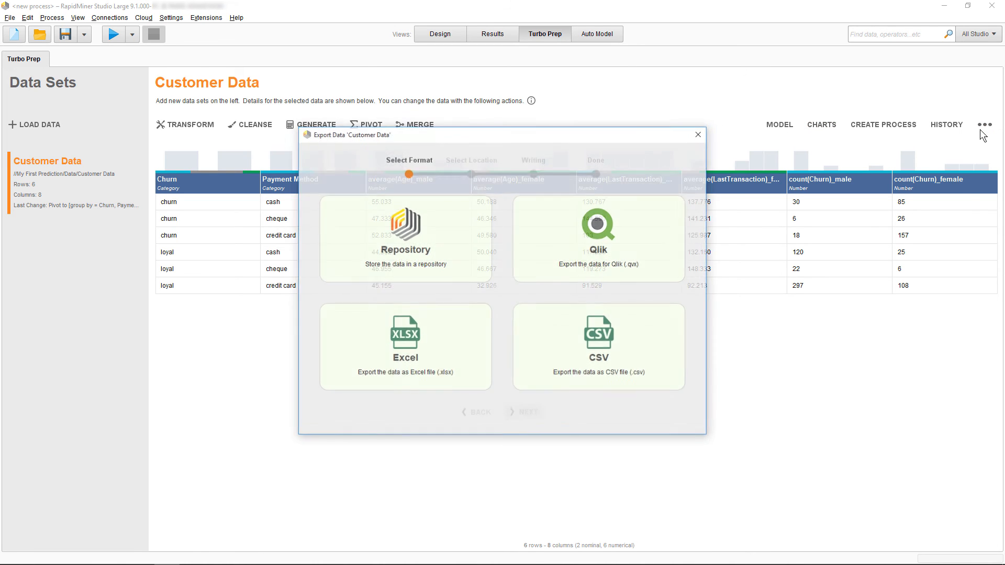